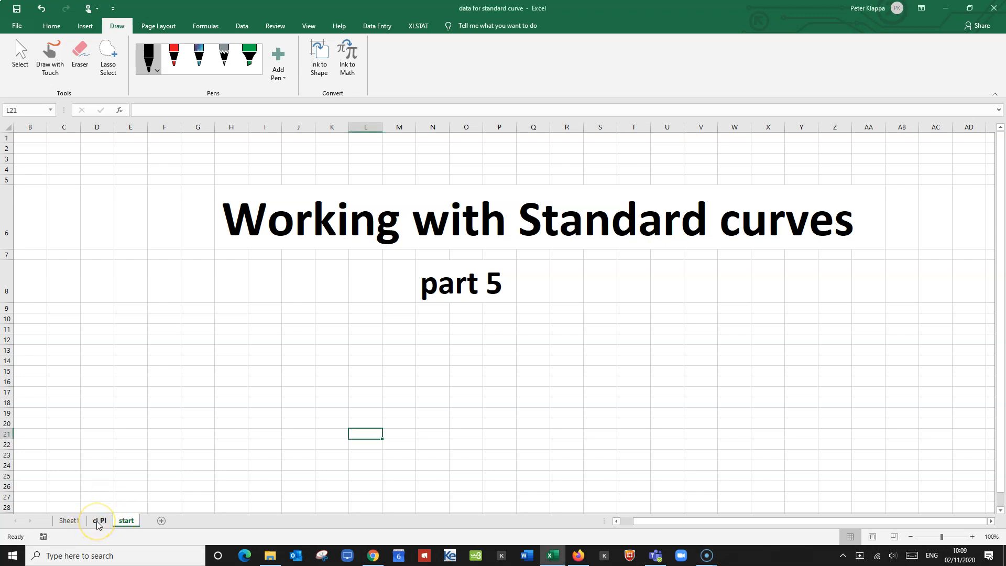
Open the cl PI sheet, and switch to the StandardCurves page in Chrome.
left_click(98, 521)
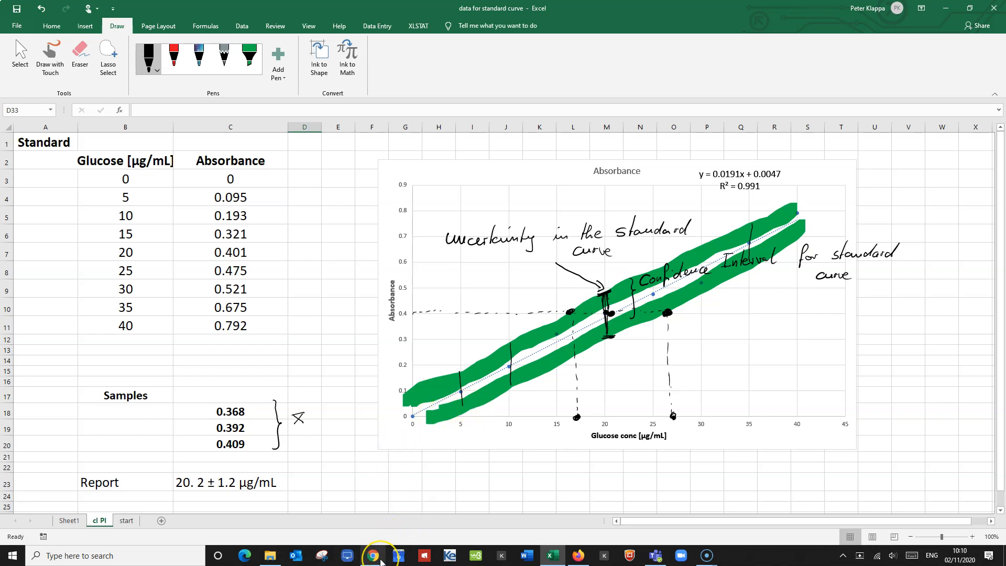
mouse_move(381, 562)
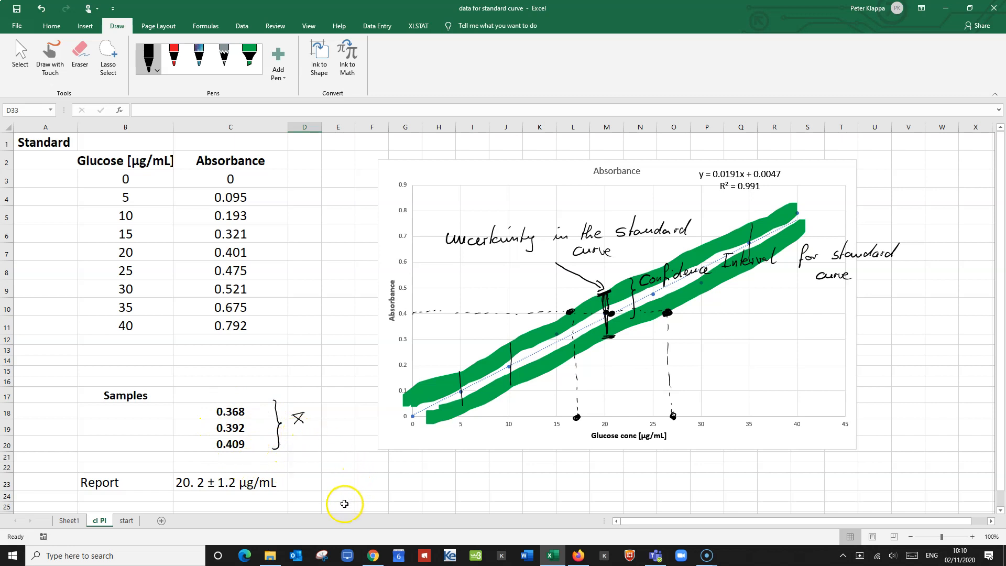
left_click(374, 556)
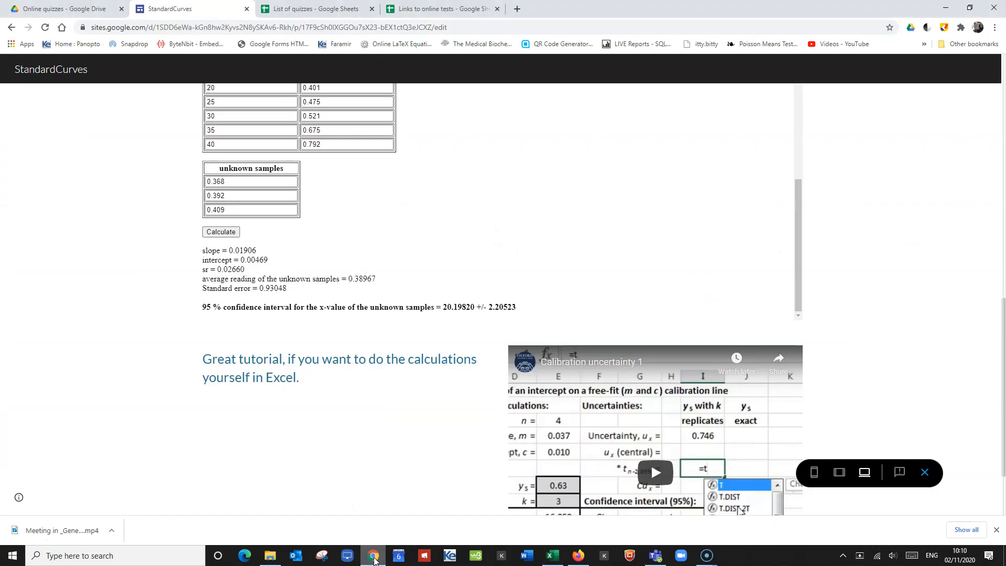
Copy the line with the 95 % confidence interval for the unknown samples from the calibration calculator's results.
scroll(545, 275, "up", 4)
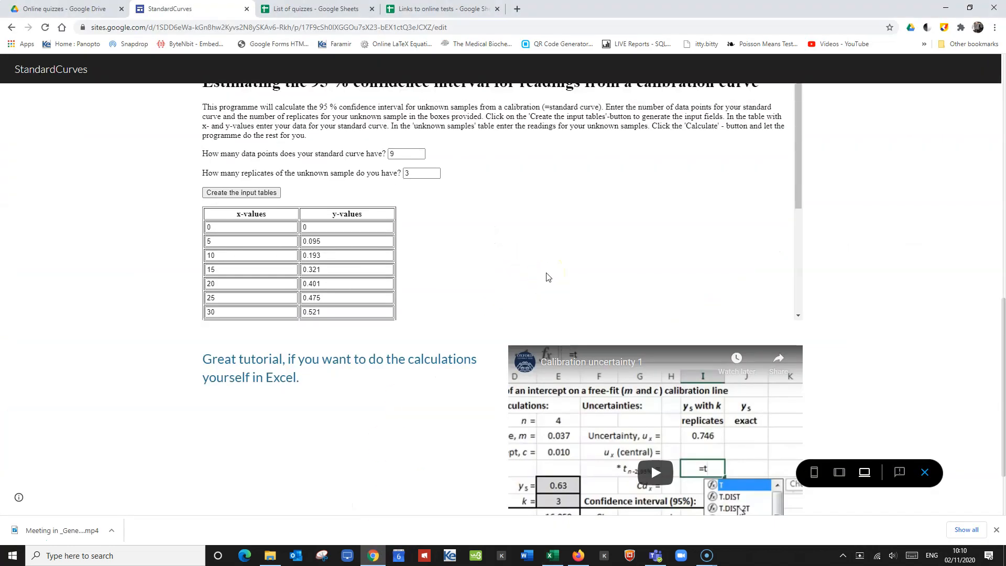
scroll(779, 193, "up", 3)
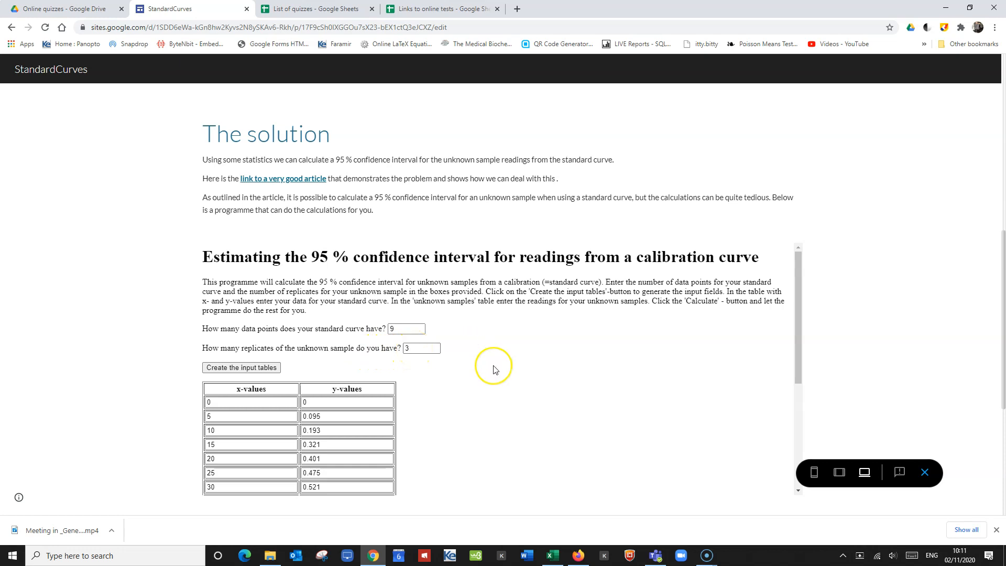
scroll(494, 369, "down", 3)
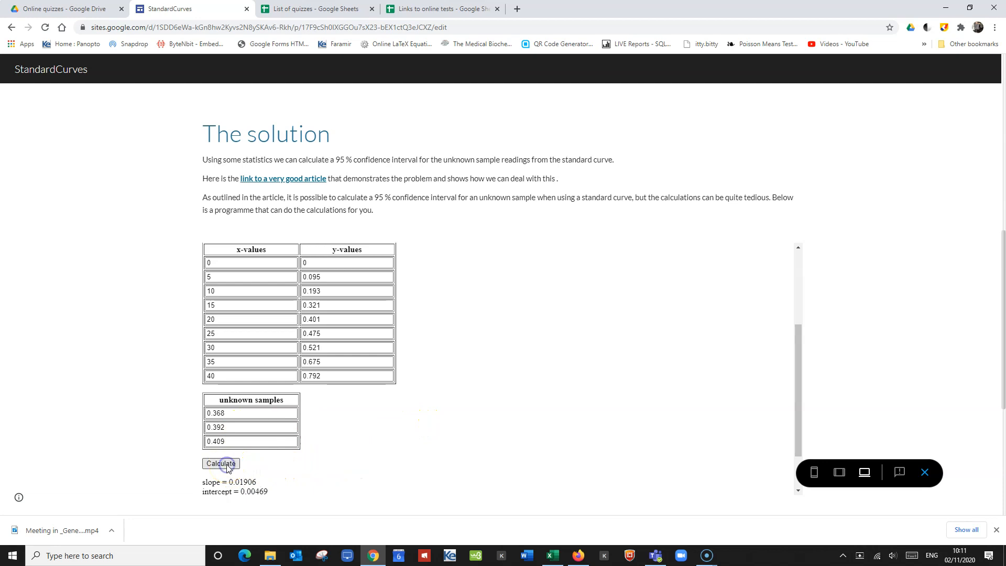
scroll(400, 412, "down", 1)
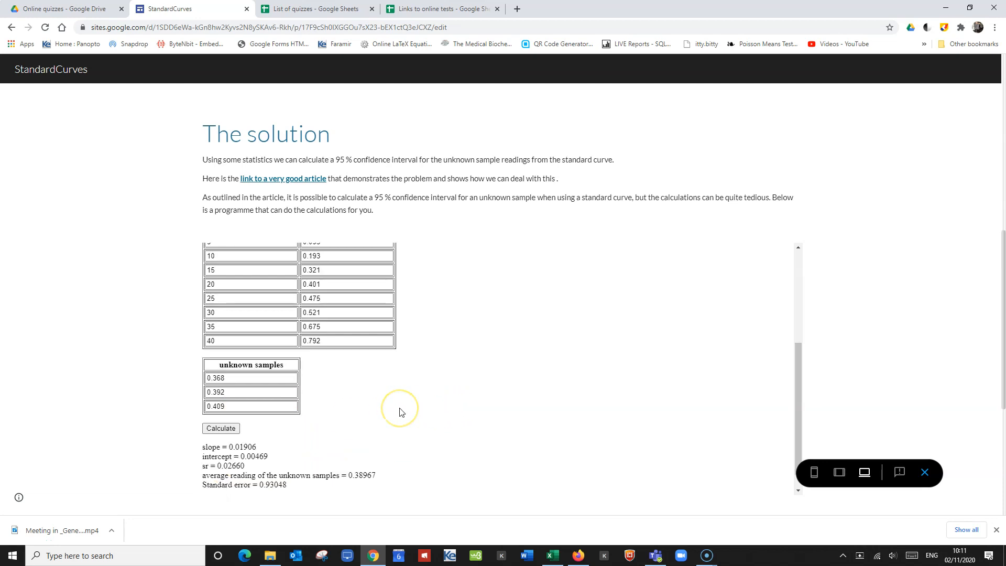
scroll(400, 411, "down", 1)
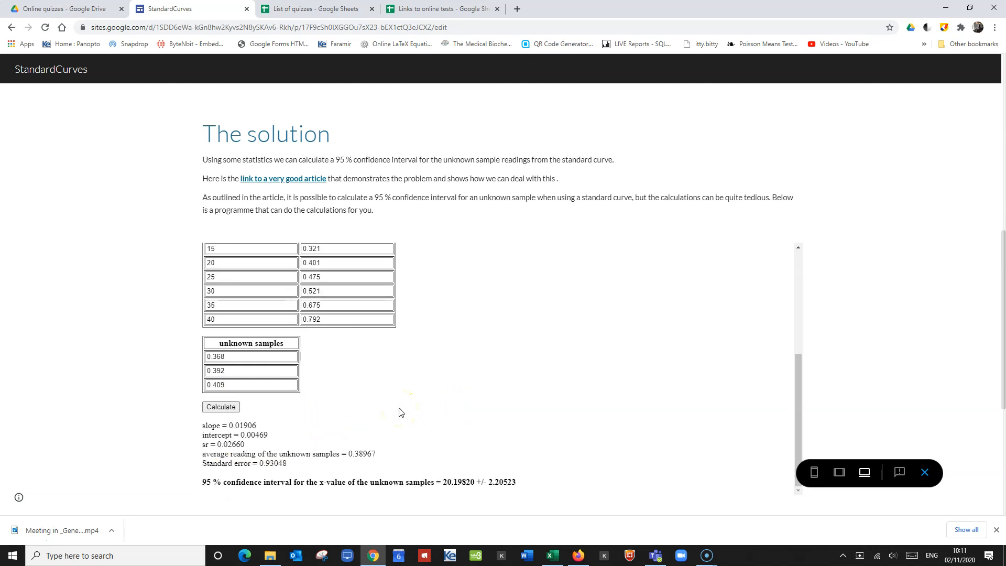
scroll(400, 411, "down", 1)
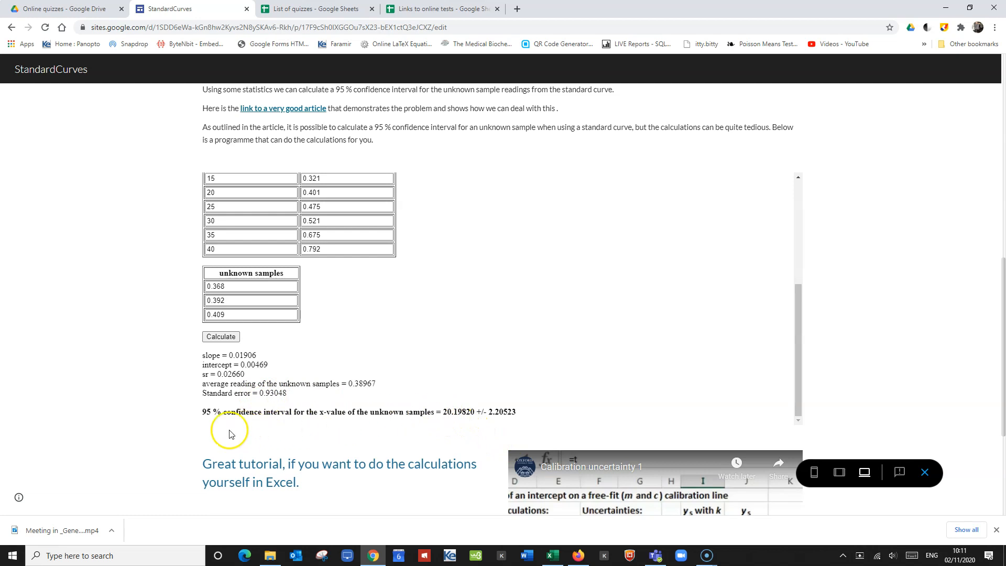
left_click_drag(229, 414, 531, 425)
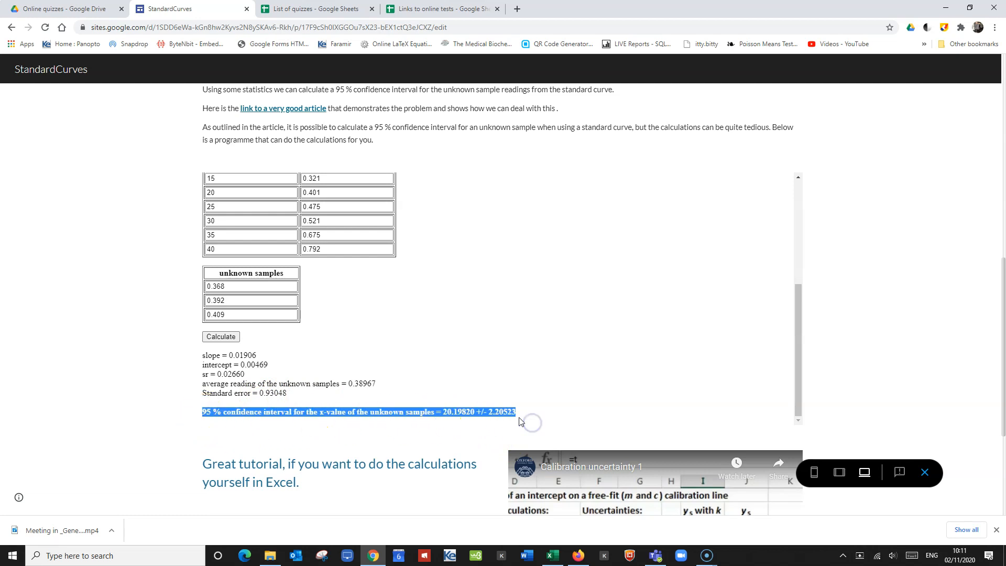
right_click(501, 416)
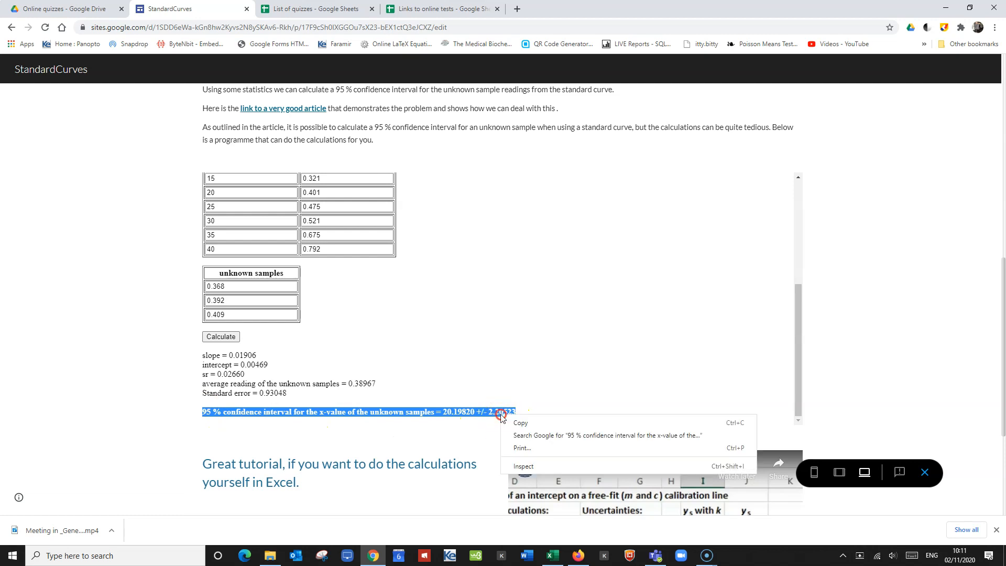
left_click(520, 423)
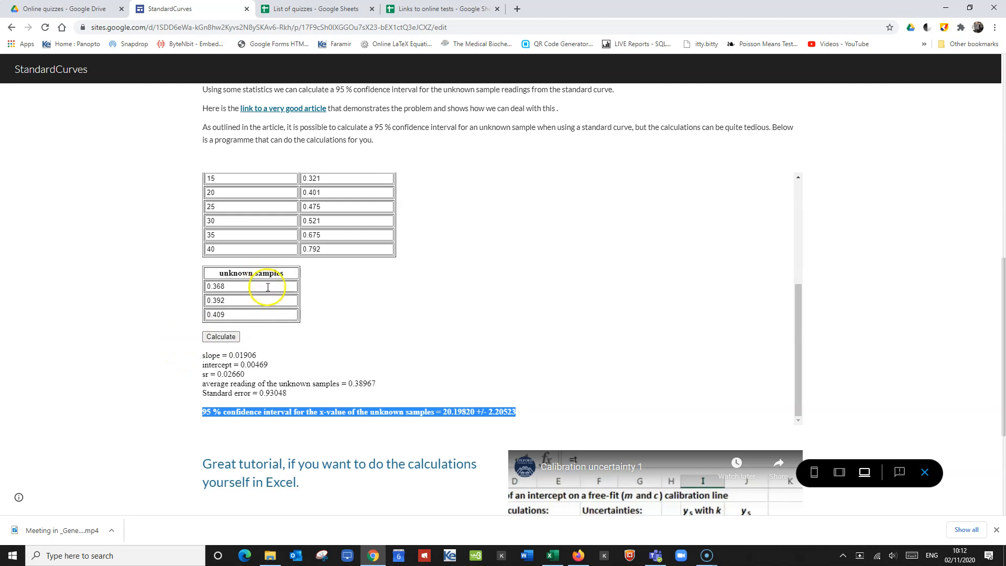
Switch to Excel and paste the copied confidence interval line into cell K24 with the destination formatting.
left_click(554, 557)
scroll(473, 487, "down", 3)
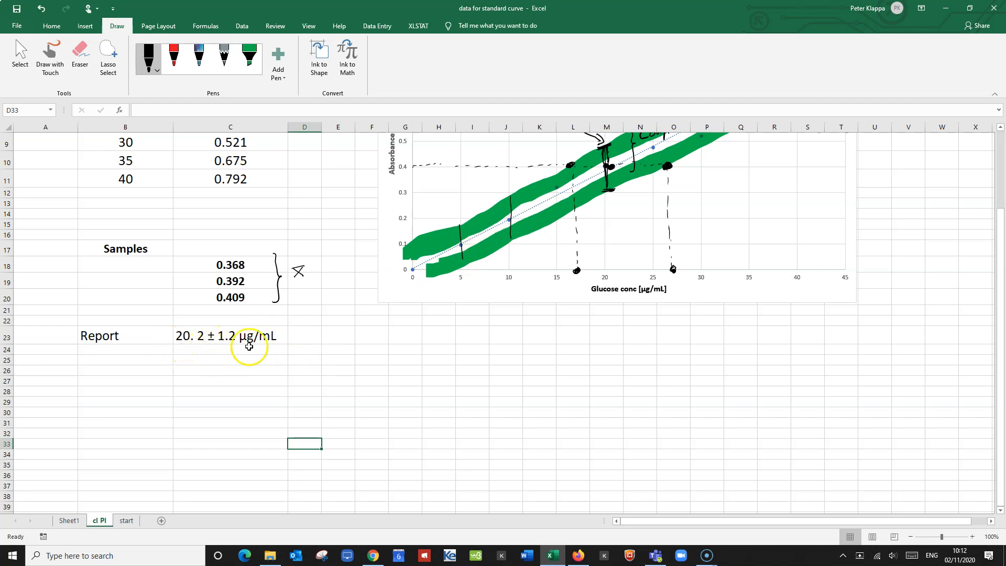
left_click(537, 348)
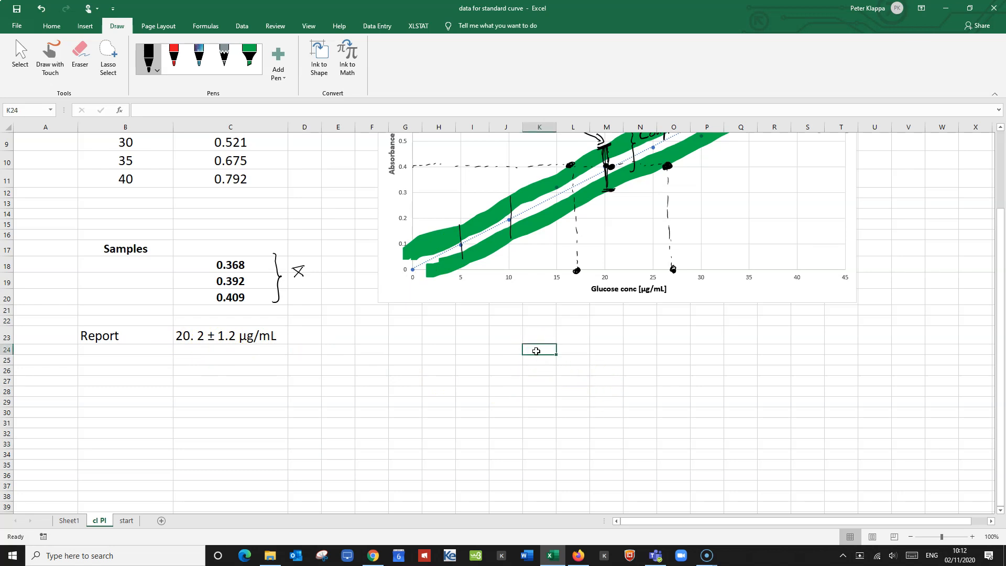
right_click(537, 352)
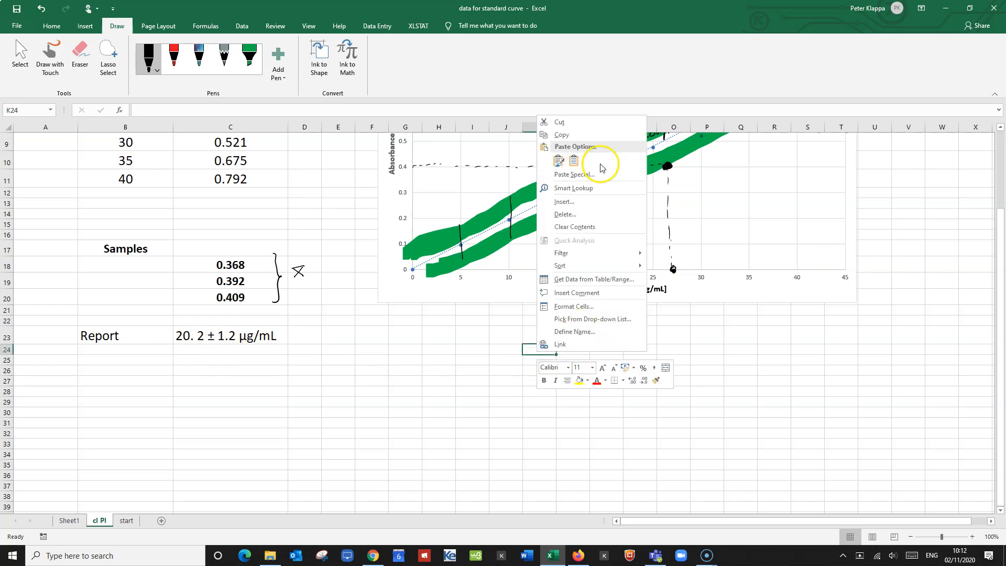
left_click(574, 161)
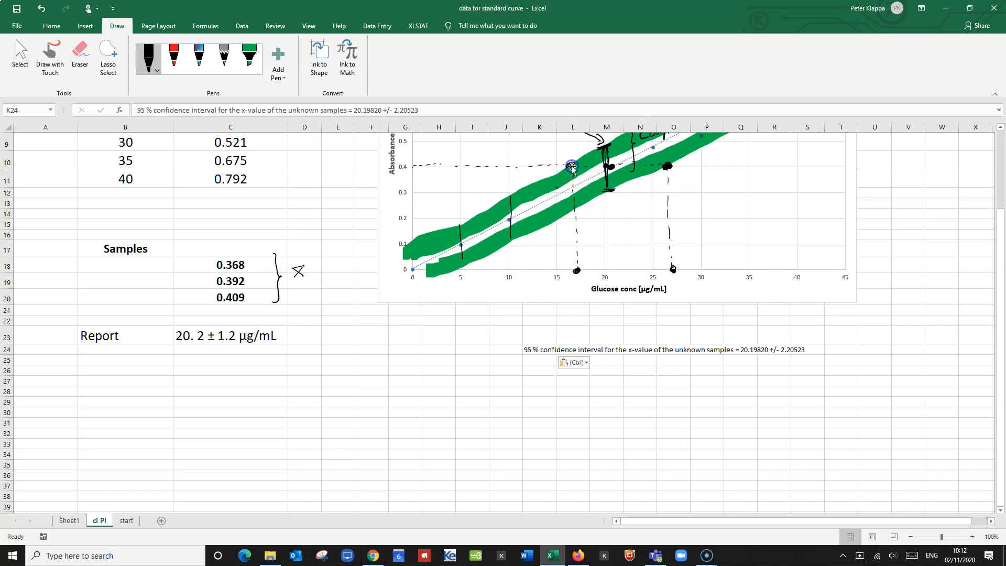
left_click(652, 426)
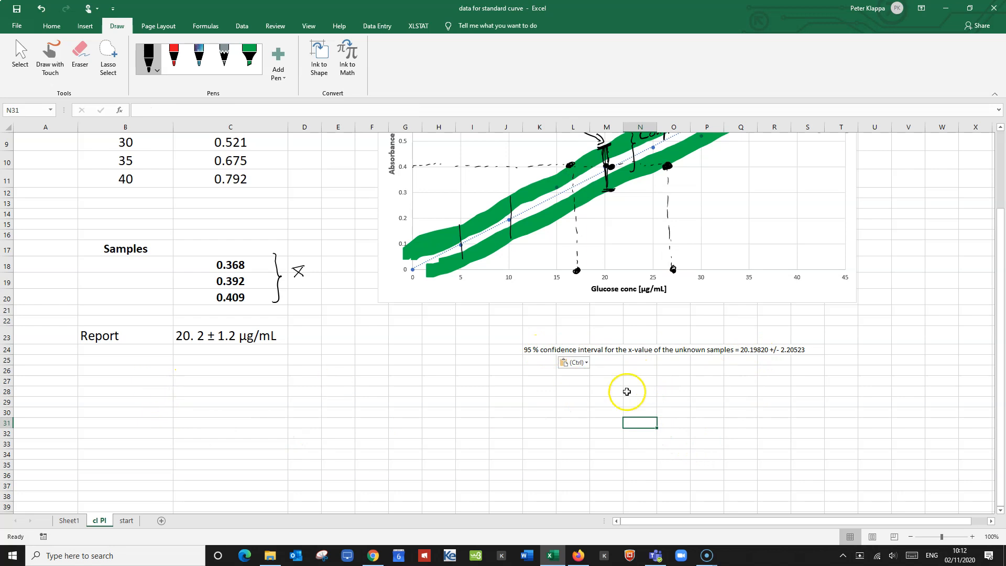
Set the font size of cell M28 to 18 and enter "20.190± 2.205" there.
left_click(605, 391)
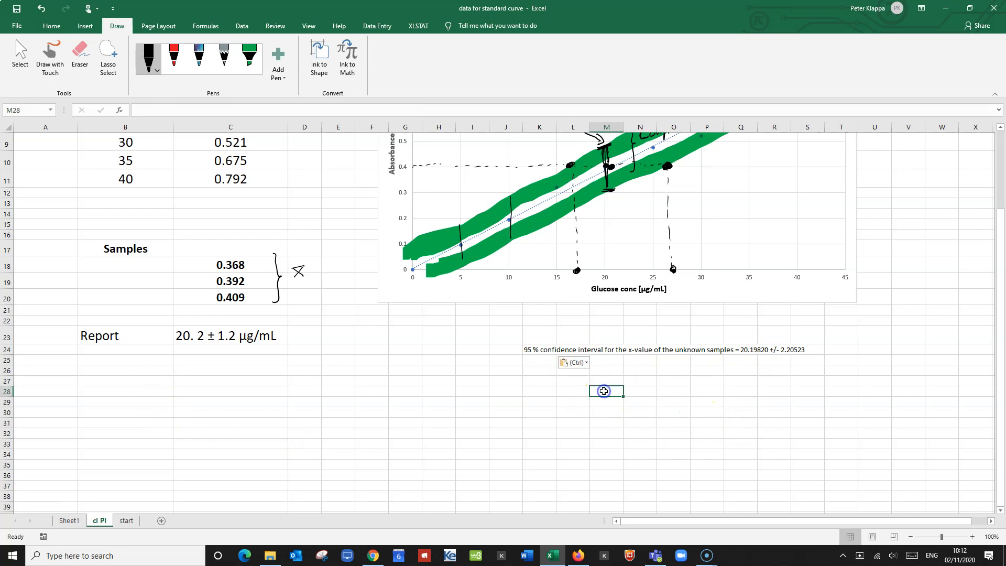
left_click(56, 26)
left_click(176, 51)
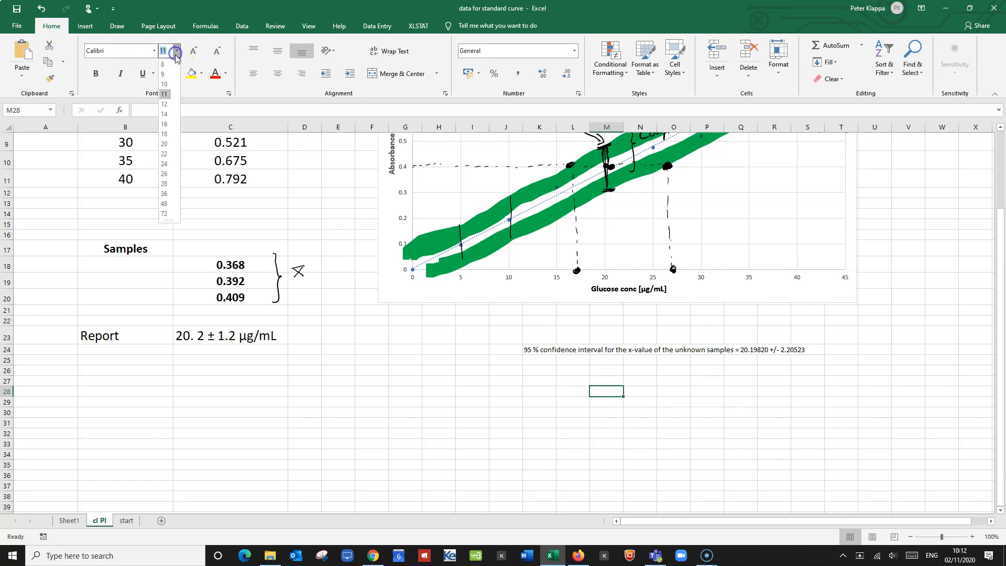
left_click(166, 138)
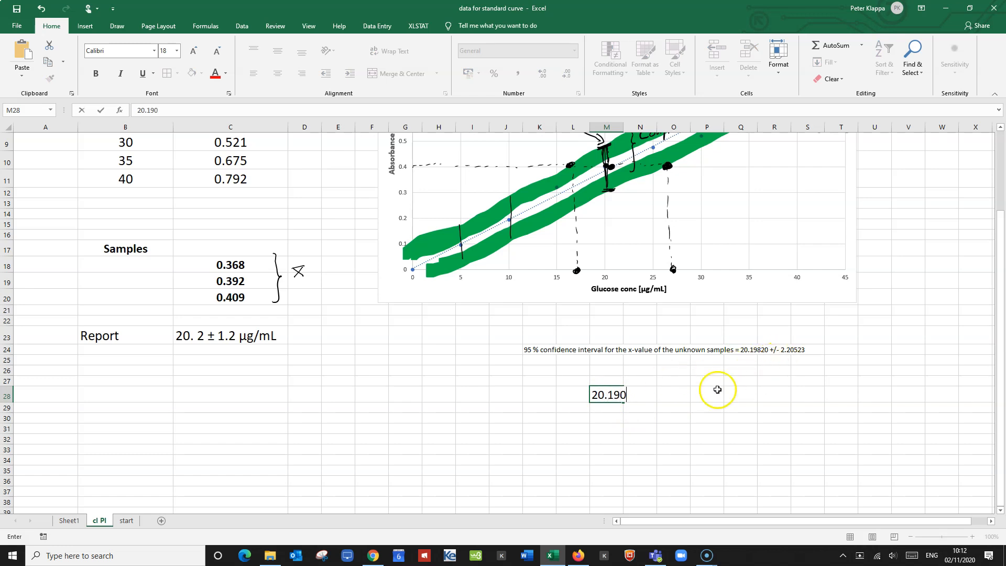
left_click(650, 399)
type("± 2.")
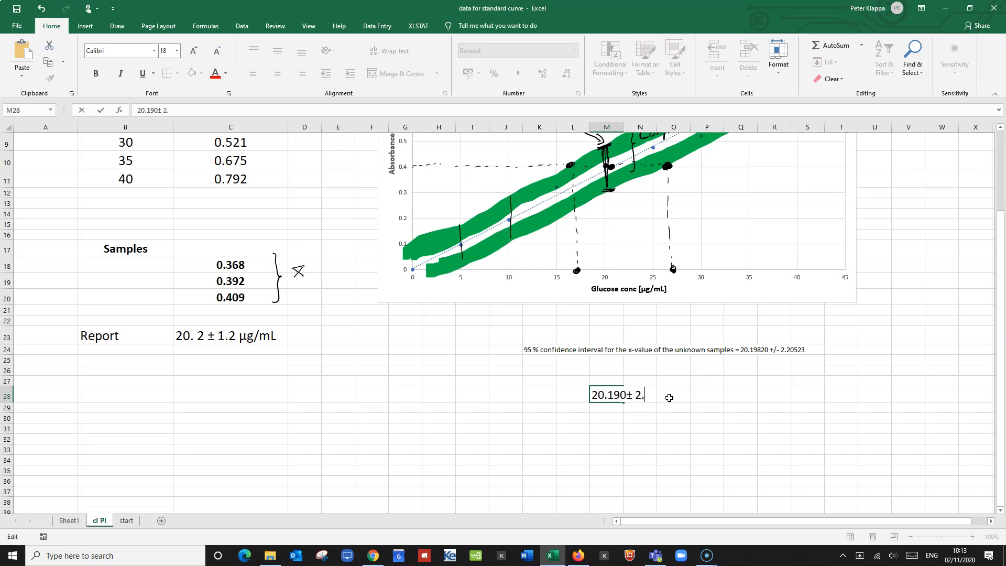
type("205")
left_click(729, 409)
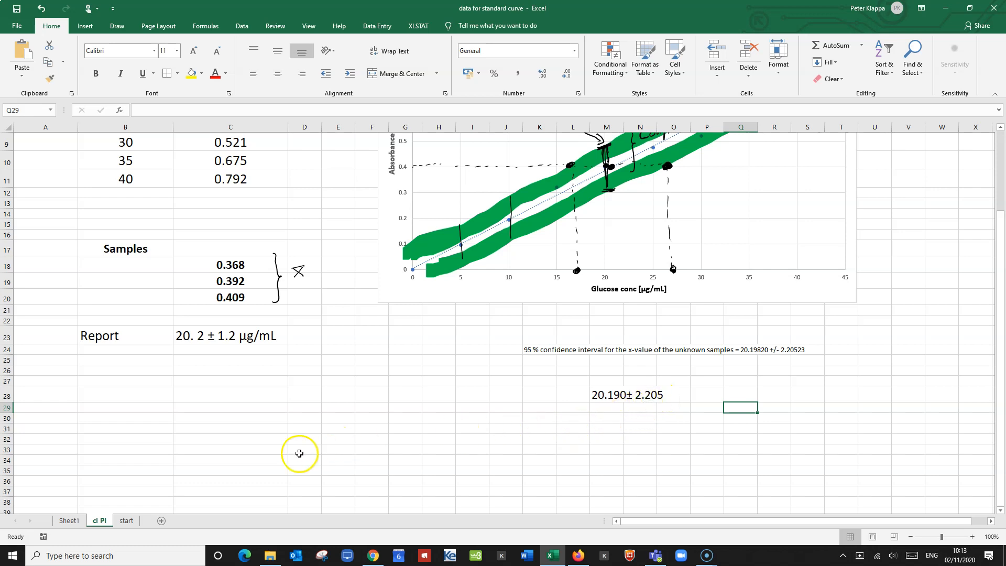
Enter the label "Report" in cell B26 and set its font size to 20, matching the label in B23.
left_click(109, 371)
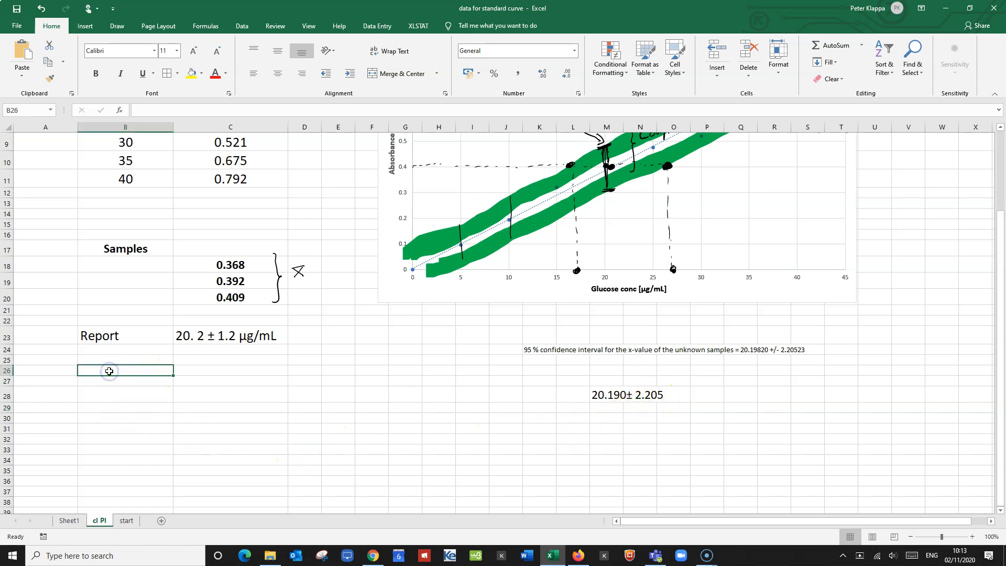
type("Report")
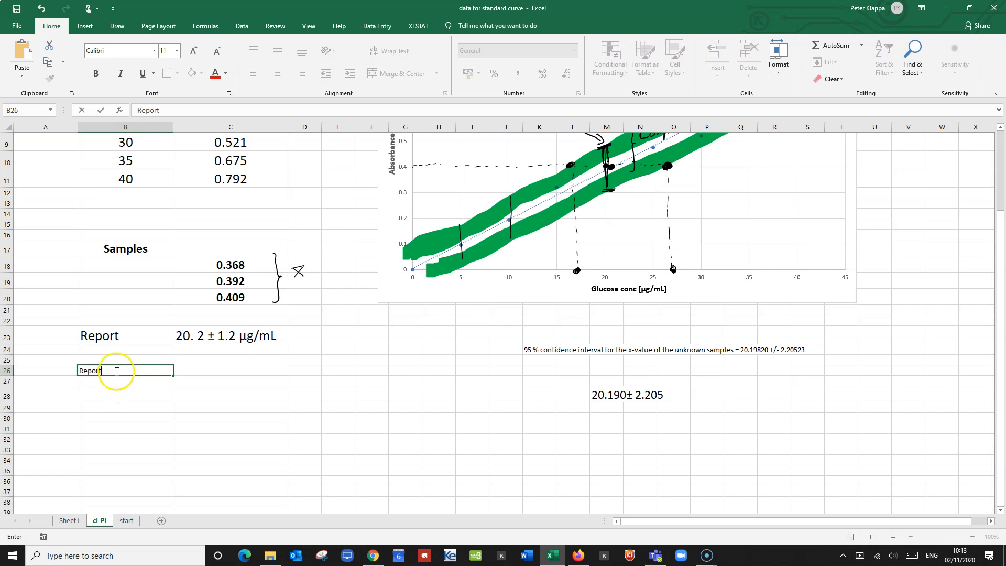
left_click(113, 335)
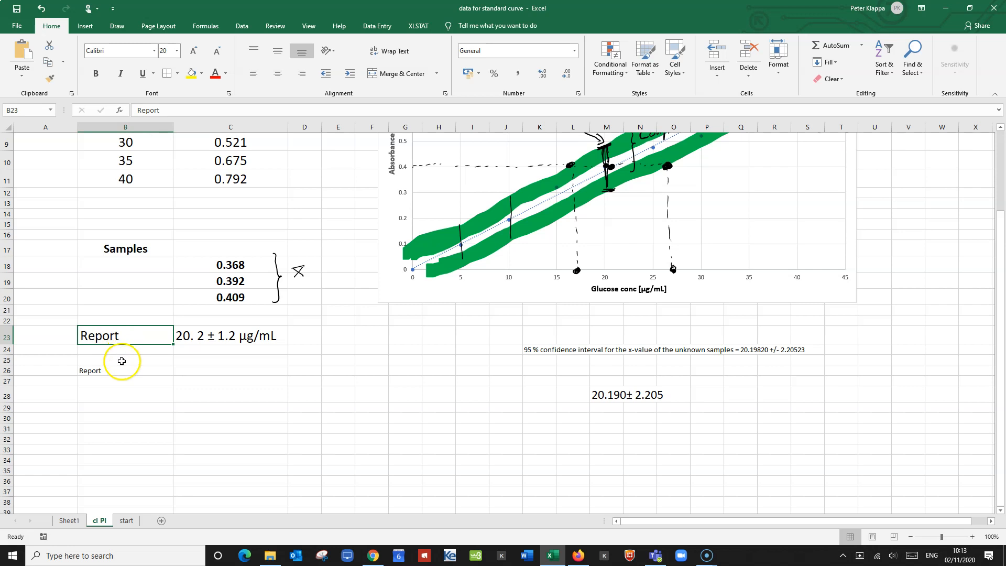
left_click(105, 373)
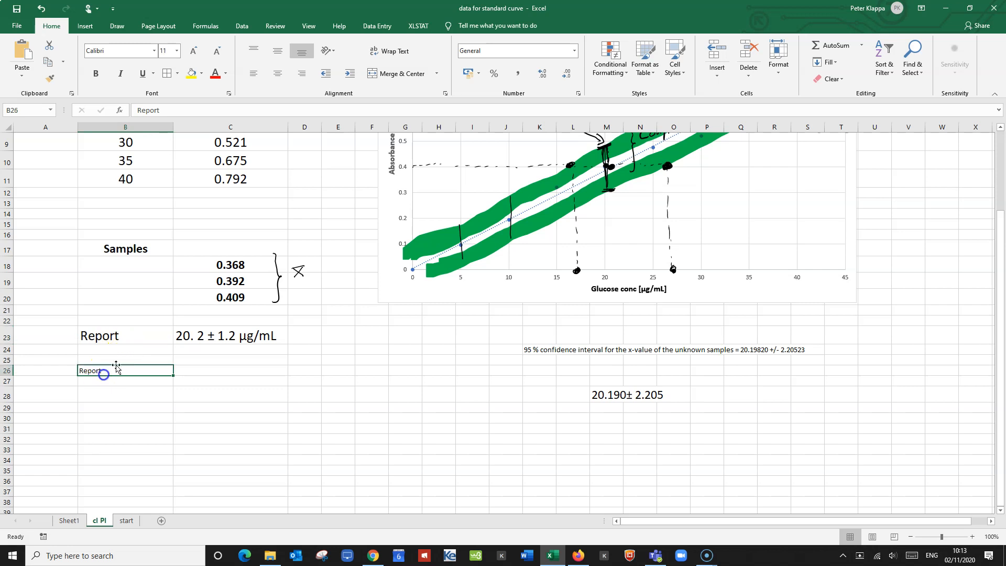
left_click(177, 50)
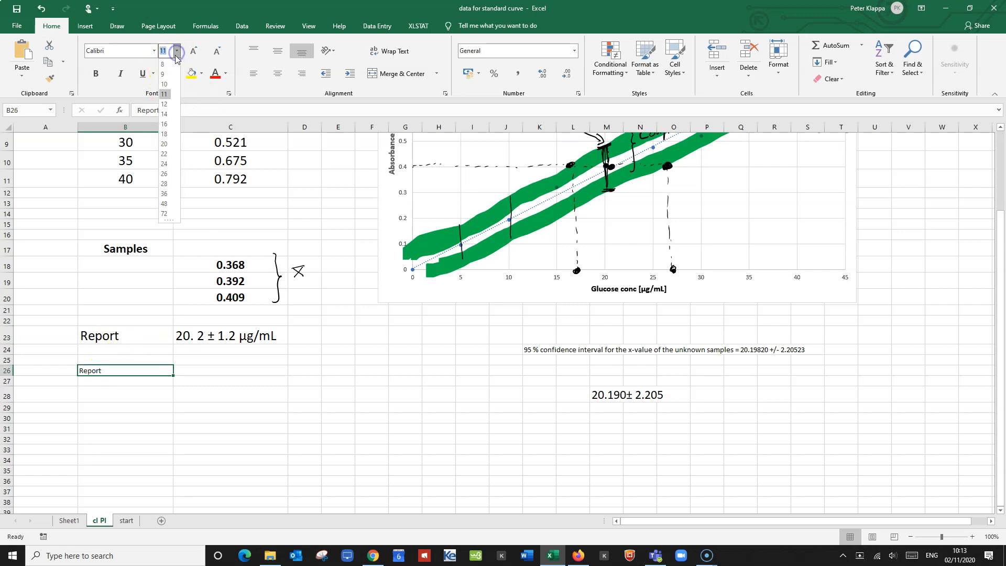
left_click(166, 143)
Enter 20.2 in cell C26 beside the new Report label and set the text to font size 20.
left_click(186, 370)
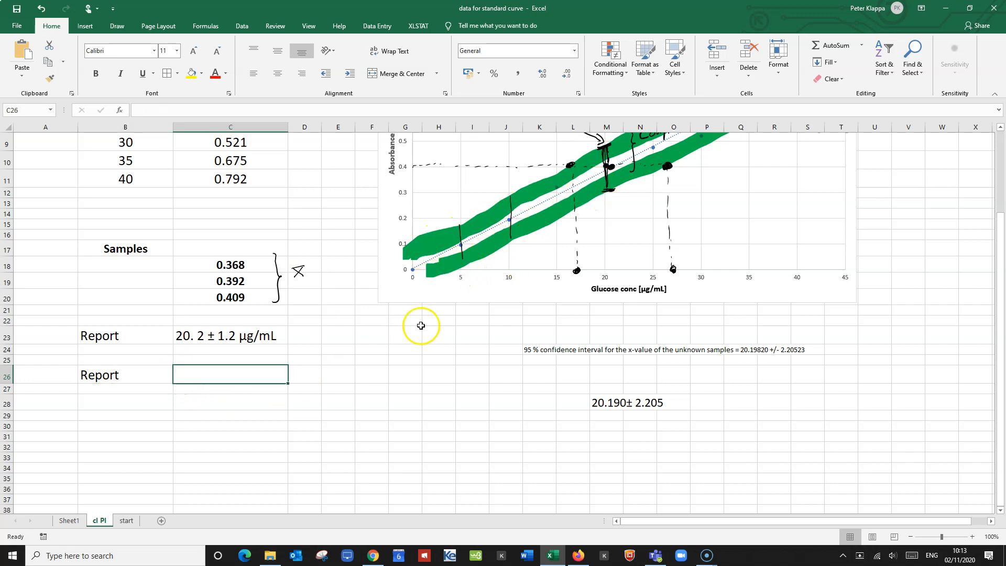
left_click(196, 375)
double_click(195, 376)
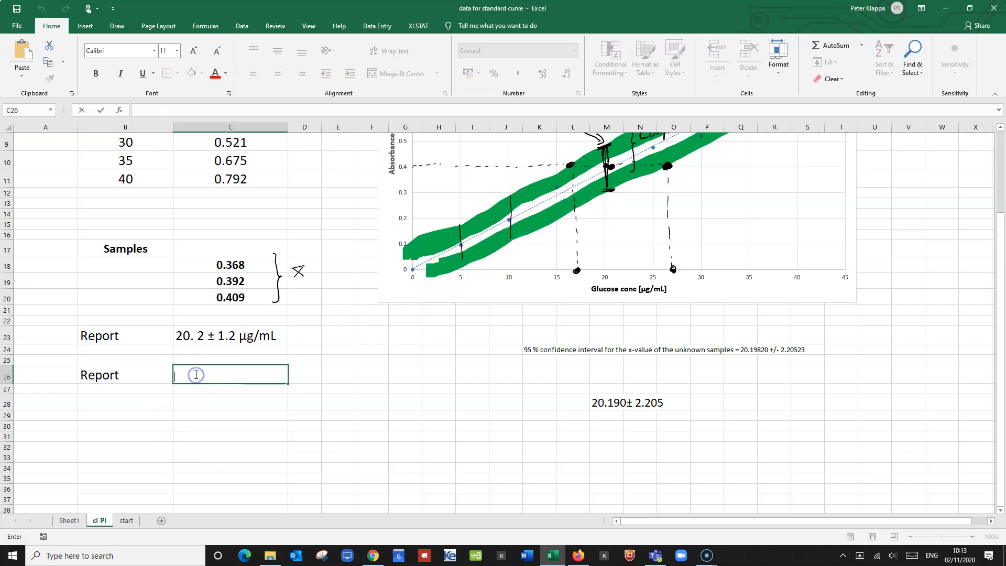
type("20.2")
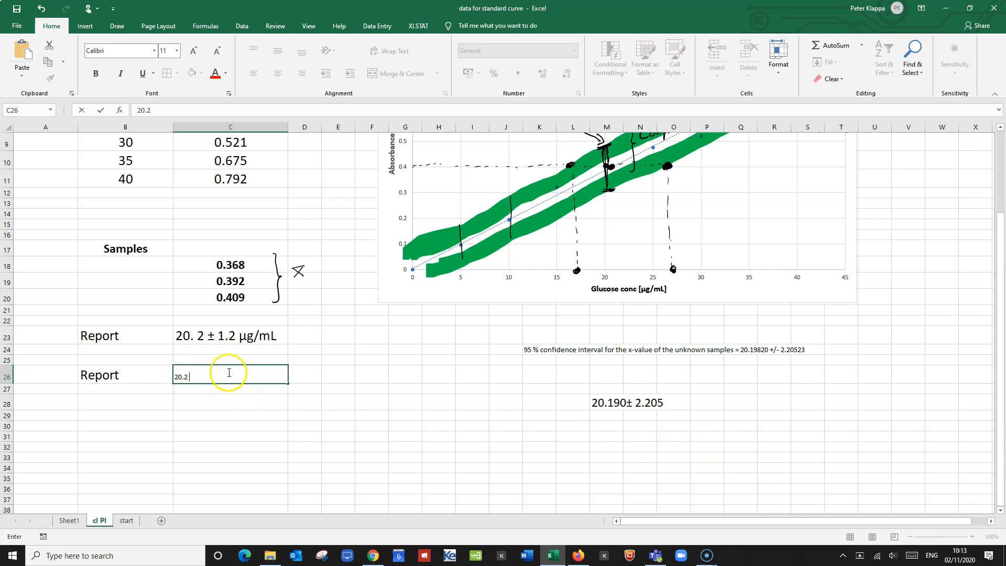
left_click_drag(240, 372, 168, 375)
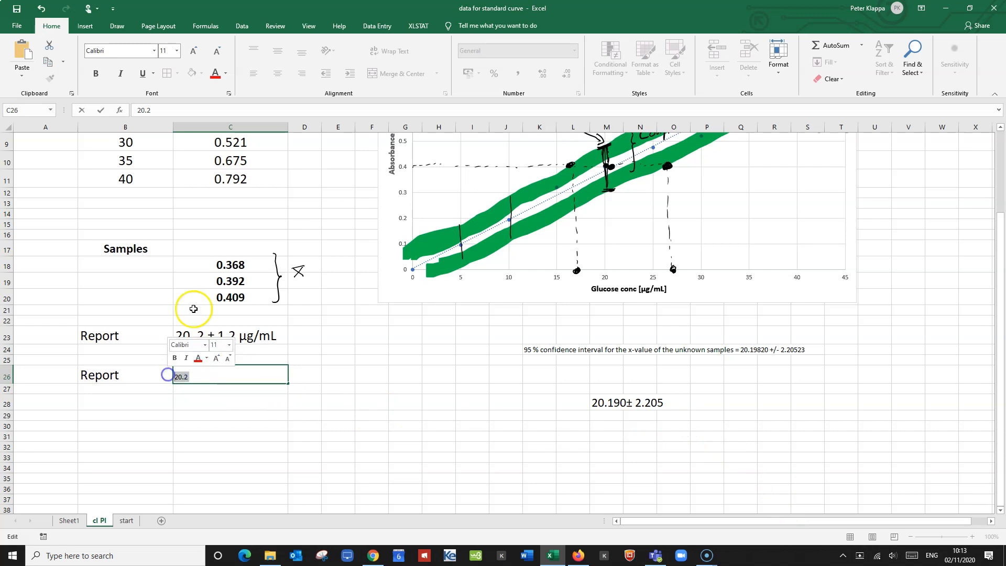
left_click(177, 50)
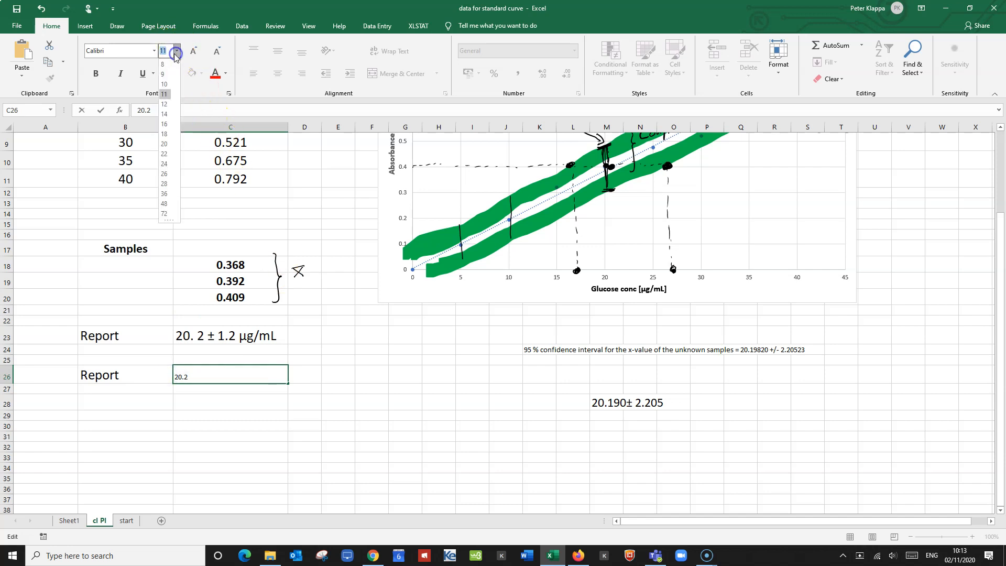
left_click(165, 145)
Extend the value in cell C26 with the uncertainty and unit "± 2.2 µg/mL".
left_click(202, 375)
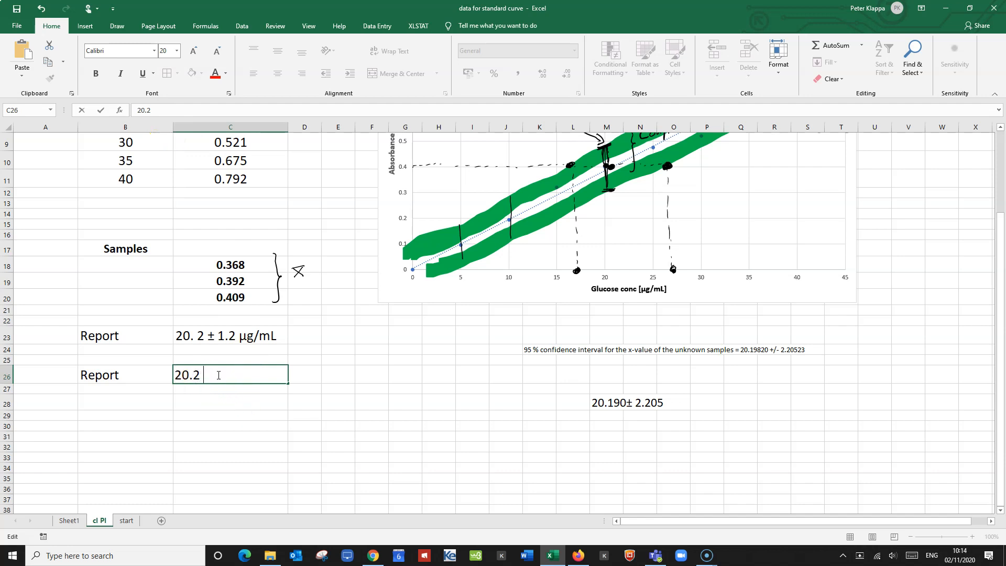
type("±  2.2  µg/mL")
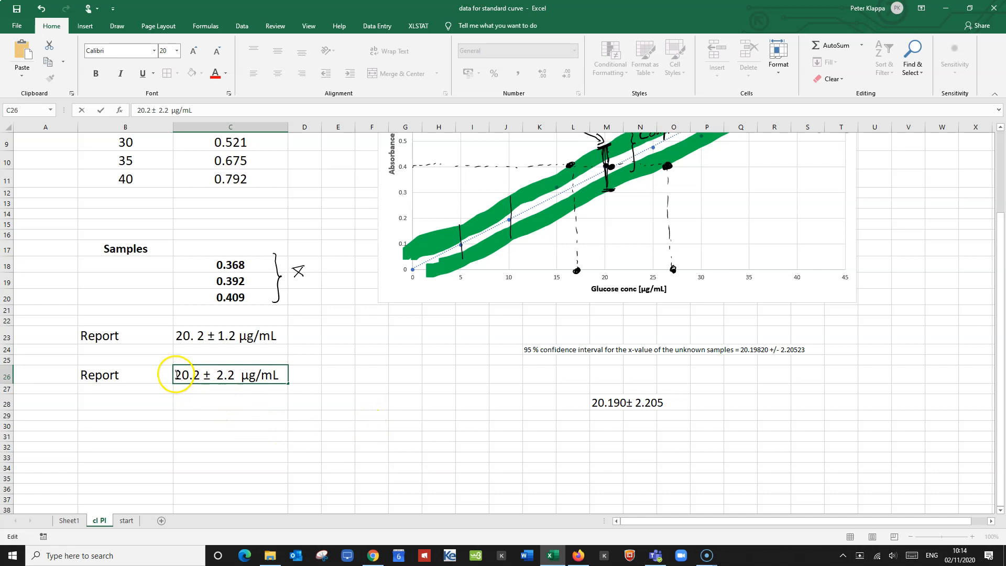
Make the reported value in cell C26 bold and underlined.
left_click_drag(177, 375, 279, 374)
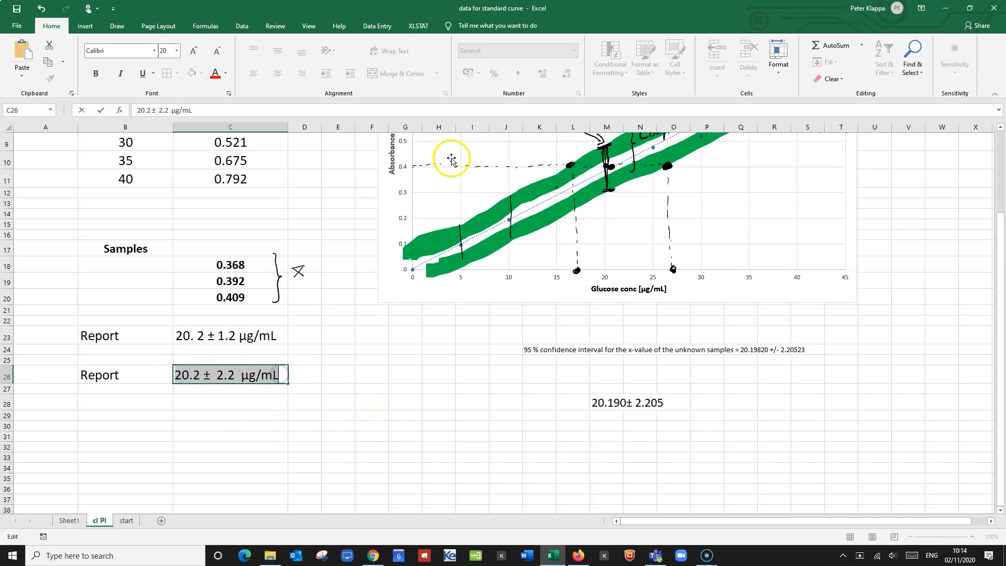
left_click(96, 74)
left_click(143, 73)
left_click(396, 389)
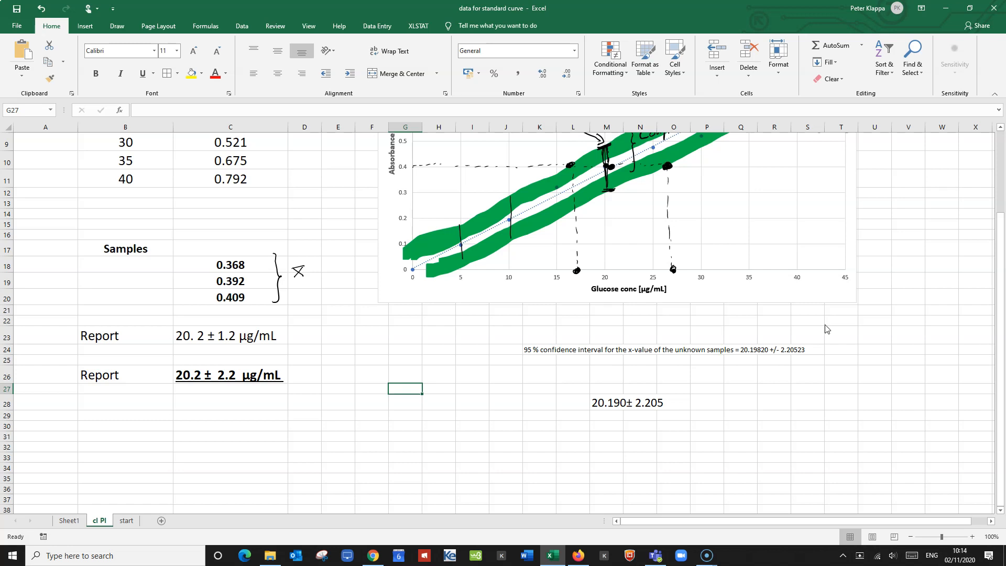
Draw an arrow up to the reported value in C26 and handwrite the note "uncertainty of the standard curve included" beneath it.
mouse_move(188, 424)
left_mouse_down()
mouse_move(204, 391)
mouse_move(204, 423)
mouse_move(283, 413)
mouse_move(281, 429)
mouse_move(300, 413)
left_mouse_up()
mouse_move(307, 404)
left_mouse_down()
mouse_move(304, 427)
mouse_move(310, 414)
mouse_move(333, 416)
left_mouse_up()
mouse_move(334, 405)
left_mouse_down()
mouse_move(332, 423)
mouse_move(361, 422)
left_mouse_up()
left_click_drag(370, 403, 369, 422)
left_click_drag(367, 413, 375, 422)
left_click_drag(380, 415, 395, 422)
mouse_move(400, 404)
left_mouse_down()
mouse_move(400, 423)
mouse_move(422, 422)
left_mouse_up()
left_click_drag(225, 442, 263, 446)
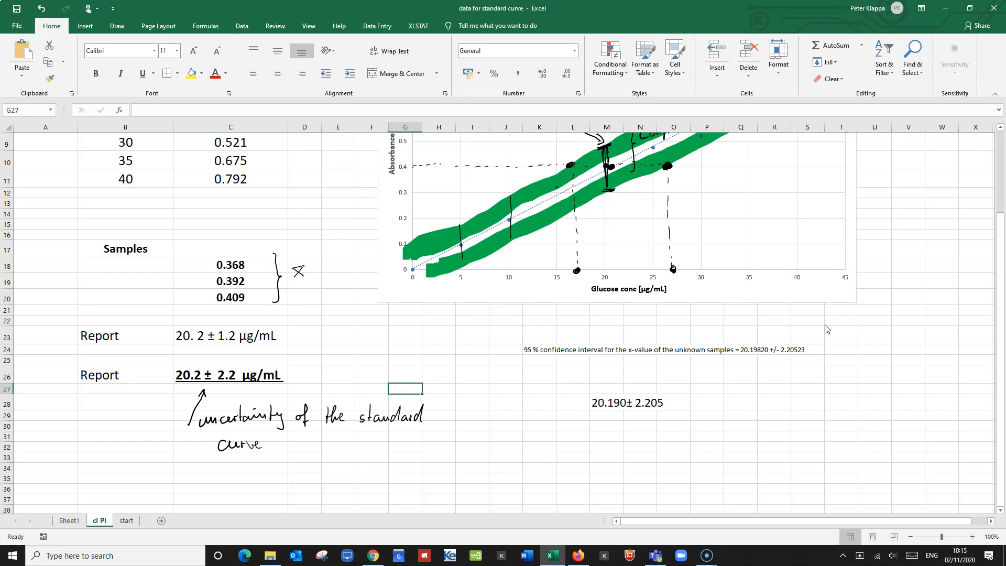
left_click(278, 443)
left_click_drag(303, 442, 346, 449)
Handwrite "uncertainty of samples" with an arrow to the value in C23, and append "(+ uncertainty of sample)" to the note below C26.
mouse_move(312, 302)
left_mouse_down()
mouse_move(289, 332)
mouse_move(298, 327)
left_mouse_up()
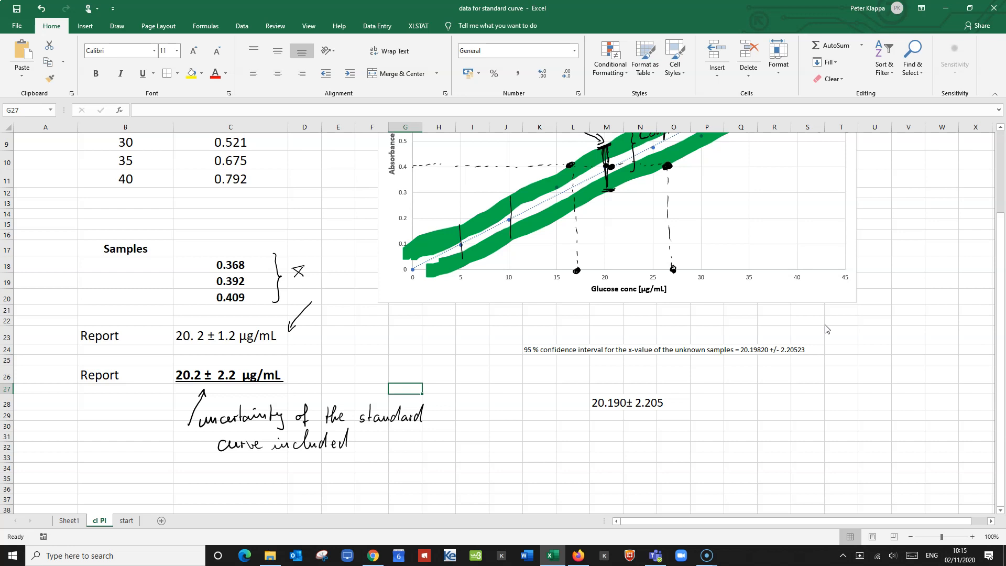
left_click_drag(324, 296, 356, 296)
mouse_move(360, 288)
left_mouse_down()
mouse_move(359, 302)
mouse_move(363, 294)
left_mouse_up()
mouse_move(365, 298)
left_mouse_down()
mouse_move(390, 313)
mouse_move(408, 297)
left_mouse_up()
mouse_move(418, 288)
left_mouse_down()
mouse_move(414, 306)
mouse_move(454, 302)
mouse_move(453, 314)
mouse_move(470, 304)
left_mouse_up()
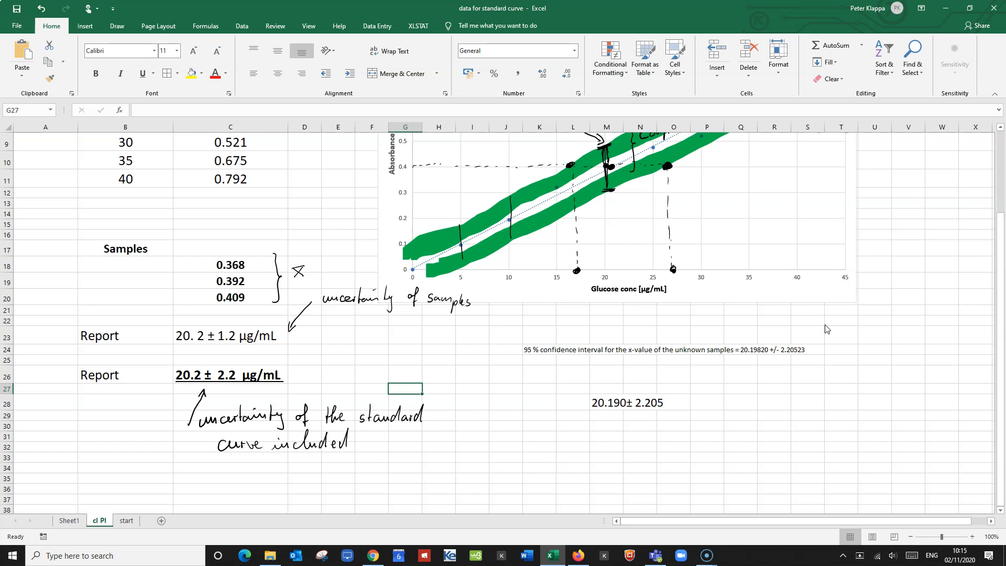
mouse_move(375, 432)
left_mouse_down()
mouse_move(375, 456)
mouse_move(407, 442)
mouse_move(441, 450)
left_mouse_up()
mouse_move(438, 442)
left_mouse_down()
mouse_move(478, 459)
mouse_move(556, 445)
mouse_move(563, 455)
left_mouse_up()
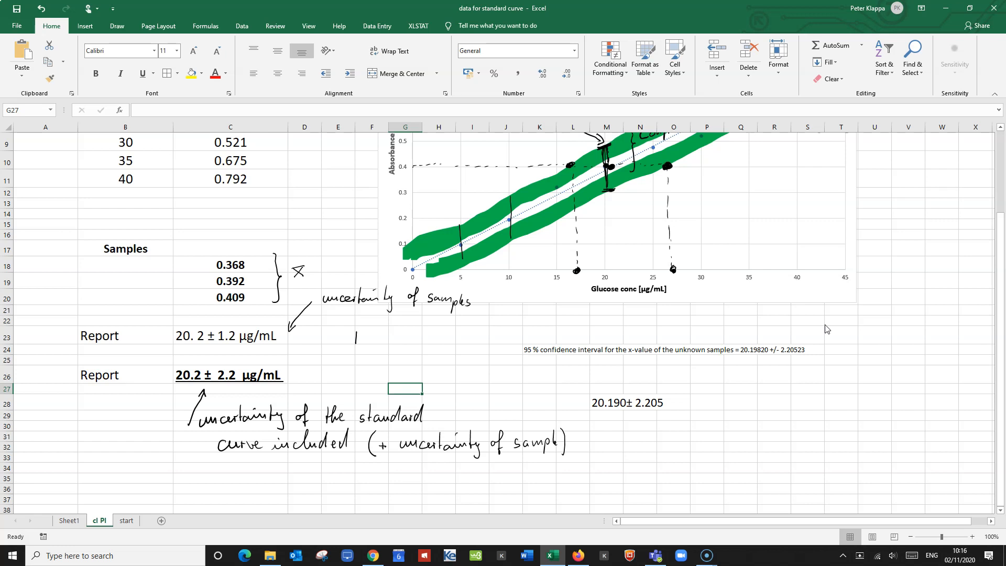
Handwrite the concentration range "19 – 21.4 µg/mL" beside the reported value in row 23.
left_click_drag(364, 334, 363, 347)
left_click_drag(391, 340, 395, 344)
mouse_move(442, 338)
left_mouse_down()
mouse_move(438, 347)
mouse_move(461, 349)
left_mouse_up()
left_click_drag(465, 339, 467, 351)
Underline the 2.2 uncertainty in C26 by hand and handwrite the range "18 – 22.4 µg/mL" beside it in row 26.
left_click_drag(217, 390, 235, 390)
left_click_drag(361, 375, 359, 366)
left_click(371, 371)
left_click_drag(393, 371, 422, 375)
mouse_move(420, 368)
left_mouse_down()
mouse_move(421, 382)
mouse_move(486, 382)
left_mouse_up()
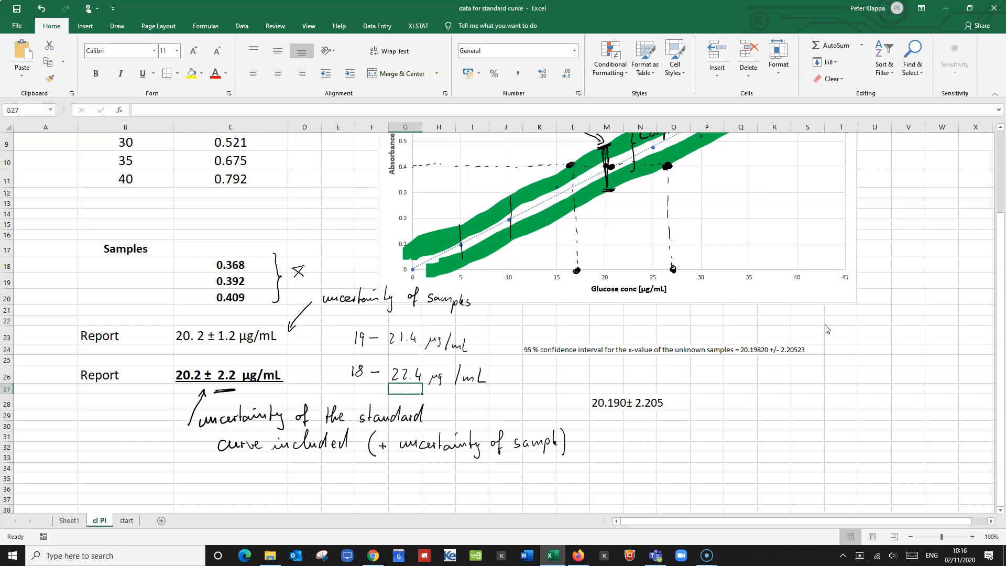
Underline the handwritten 18 in row 26 and draw an arrow from the lower left toward the reported value in C26.
mouse_move(348, 388)
left_mouse_down()
mouse_move(370, 383)
mouse_move(353, 391)
mouse_move(357, 382)
left_mouse_up()
left_click_drag(98, 439, 150, 393)
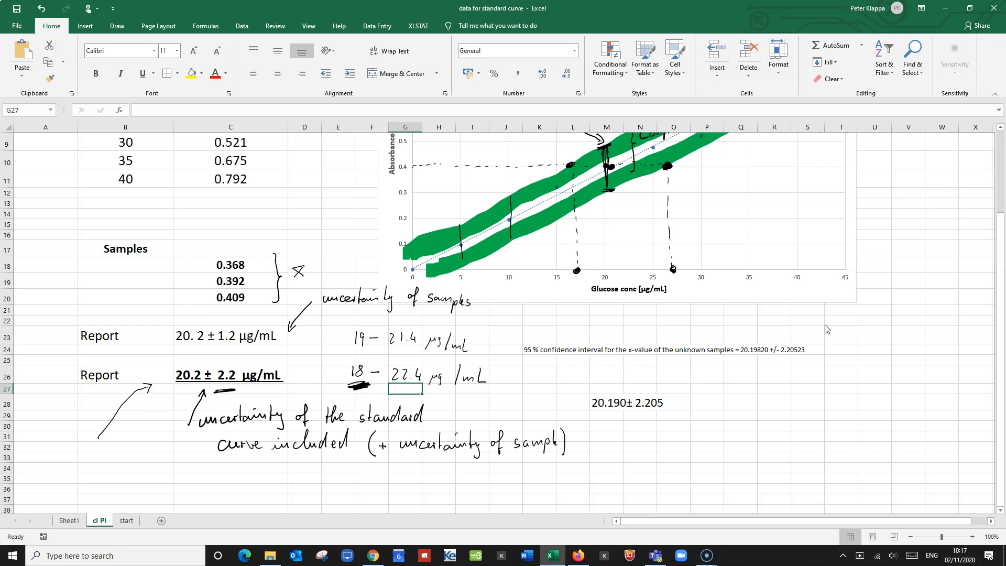